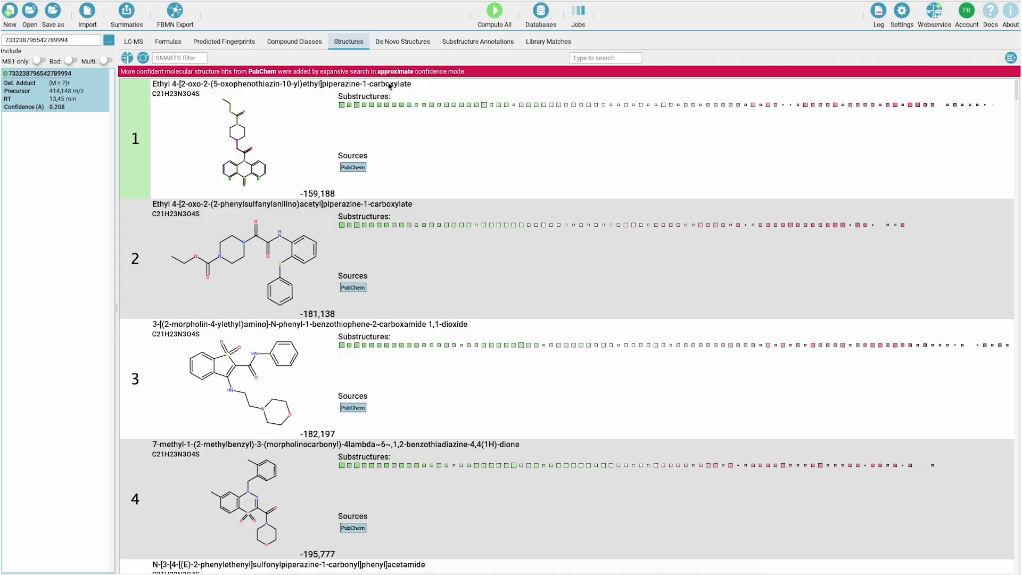
- Show the substructure annotations with square-root intensities and compare the spectrum with the first Quetiapine S-Oxide library entry
{"action": "left_click", "coordinate": [460, 44]}
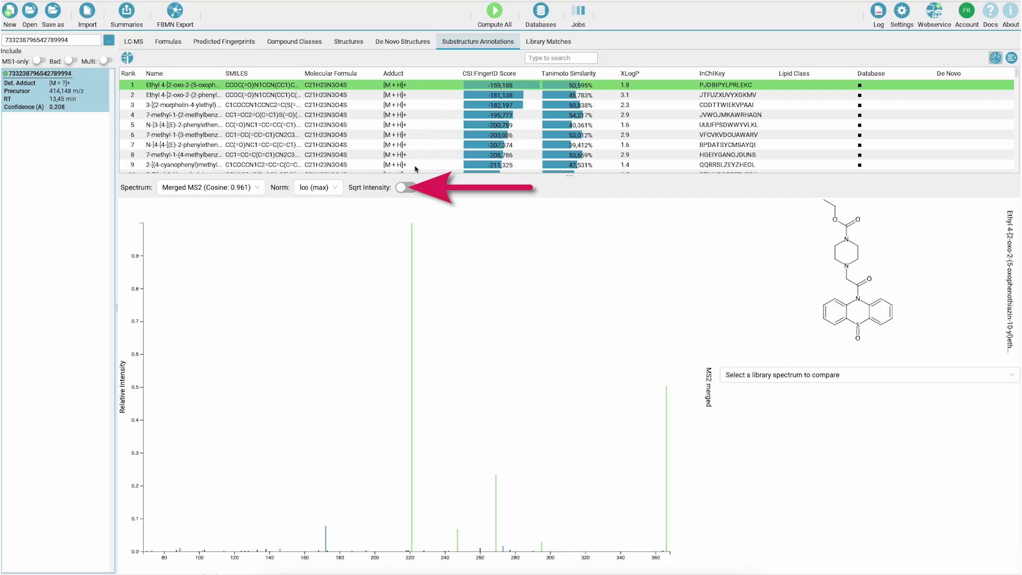
{"action": "left_click", "coordinate": [407, 188]}
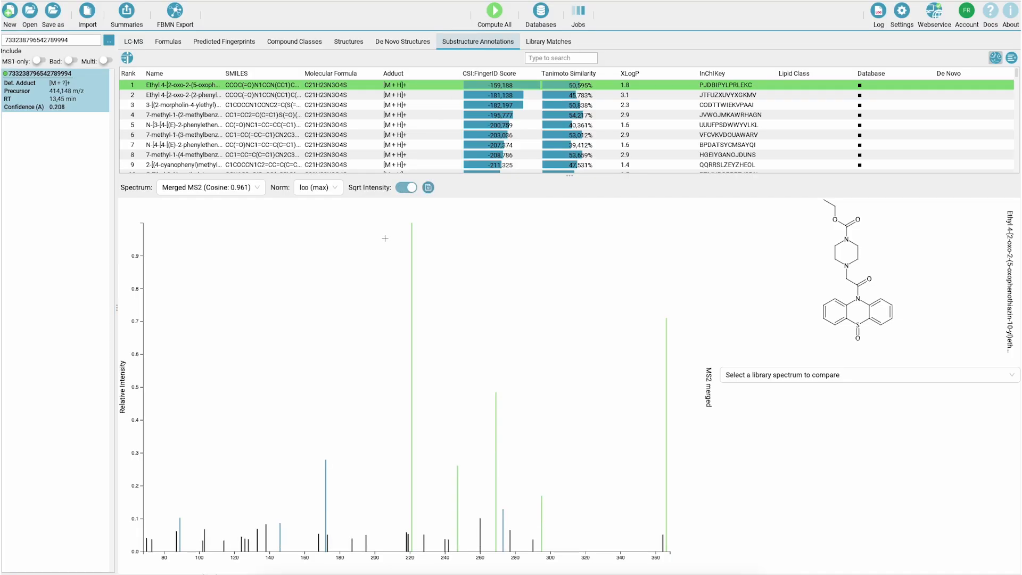
{"action": "left_click", "coordinate": [324, 463]}
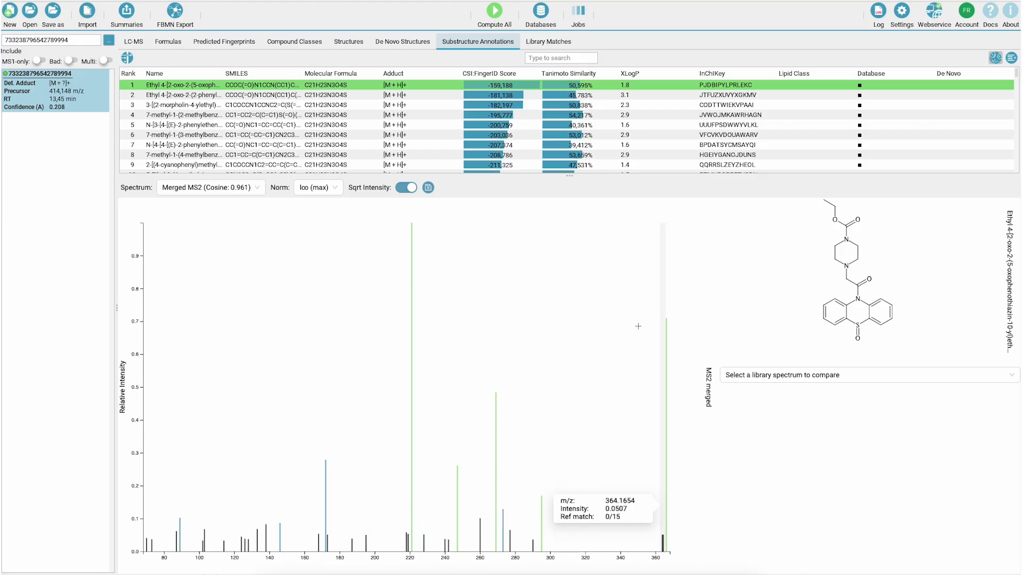
{"action": "left_click", "coordinate": [792, 378]}
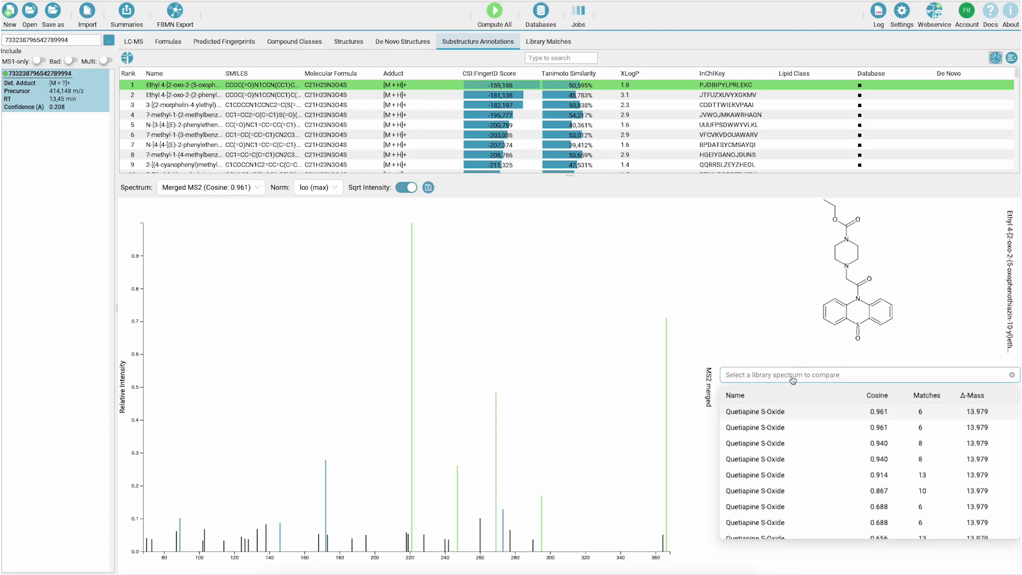
{"action": "left_click", "coordinate": [787, 412]}
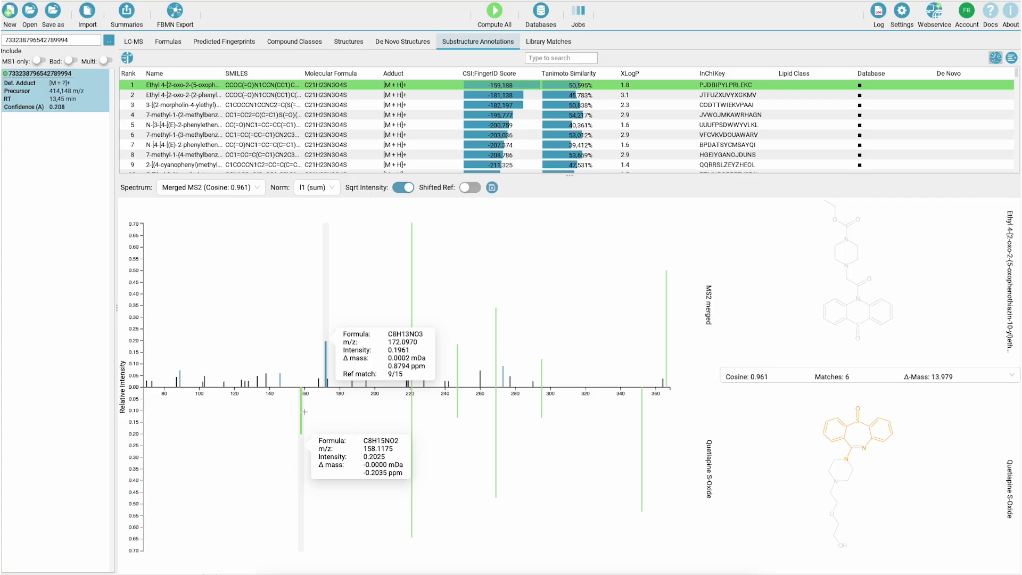
{"action": "left_click", "coordinate": [352, 44]}
{"action": "right_click", "coordinate": [288, 136]}
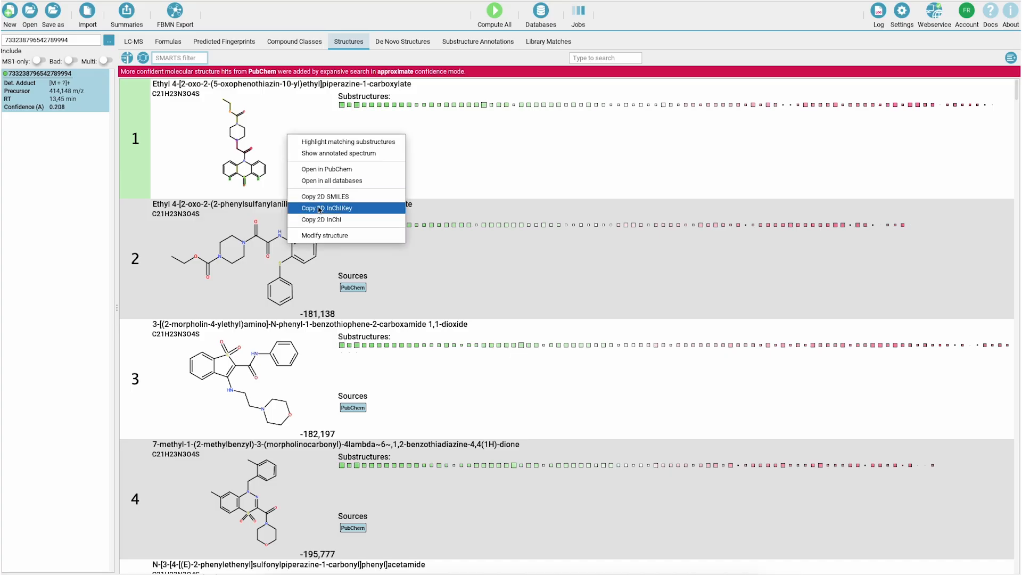
{"action": "left_click", "coordinate": [321, 234]}
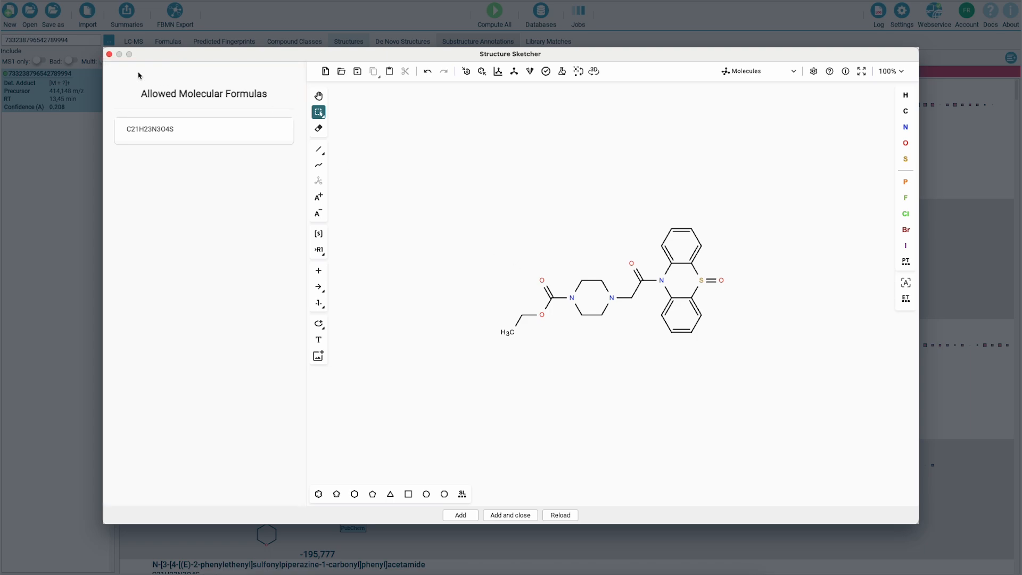
{"action": "left_click", "coordinate": [110, 54]}
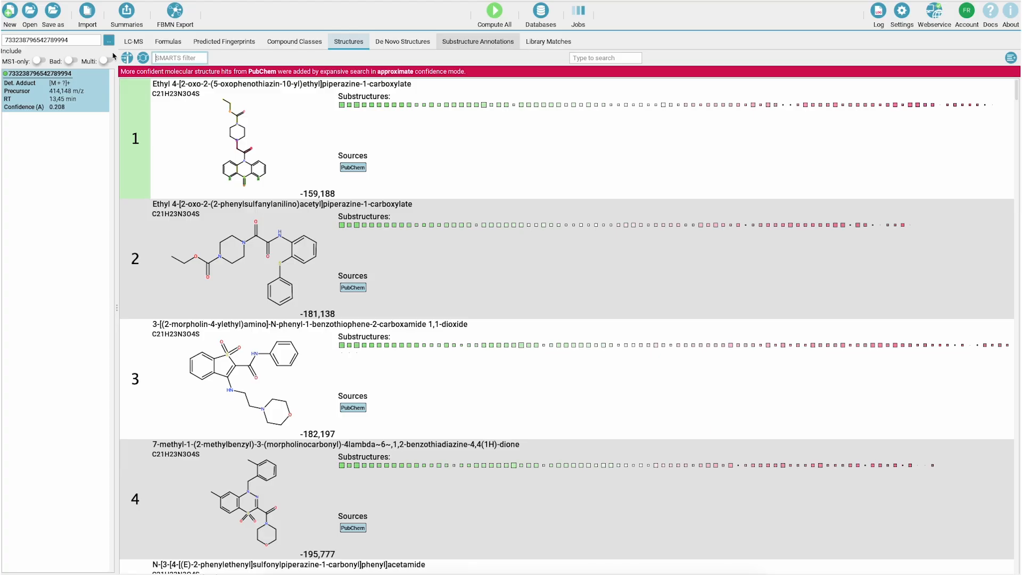
- Copy the SMILES of the top-ranked Quetiapine S-Oxide library match
{"action": "left_click", "coordinate": [547, 42]}
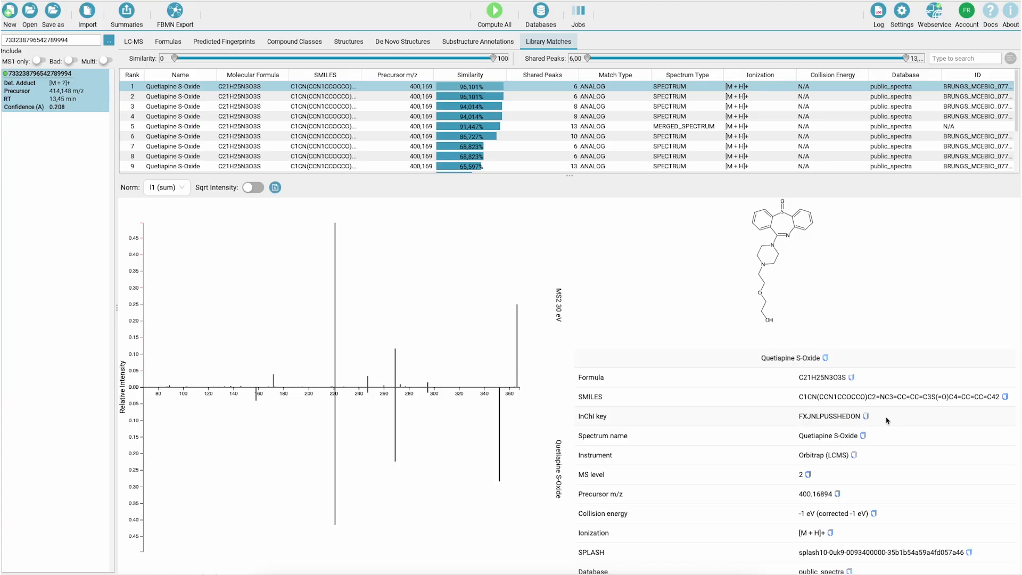
{"action": "left_click", "coordinate": [1004, 396]}
- Open the top-ranked structure candidate for modification, replace its drawing with the copied Quetiapine S-Oxide structure, and try to add it as a candidate
{"action": "left_click", "coordinate": [356, 44]}
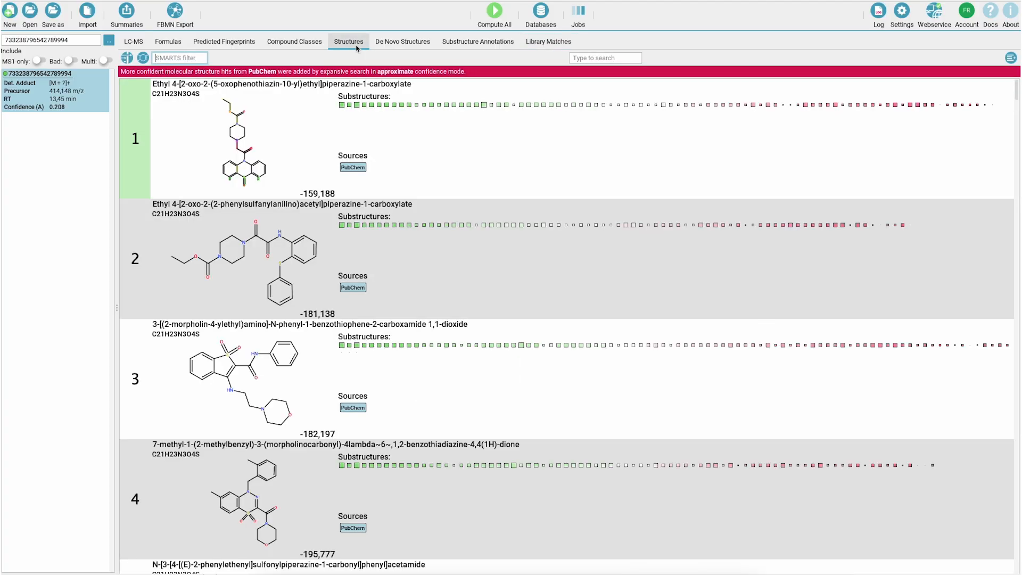
{"action": "right_click", "coordinate": [309, 120]}
{"action": "left_click", "coordinate": [372, 218]}
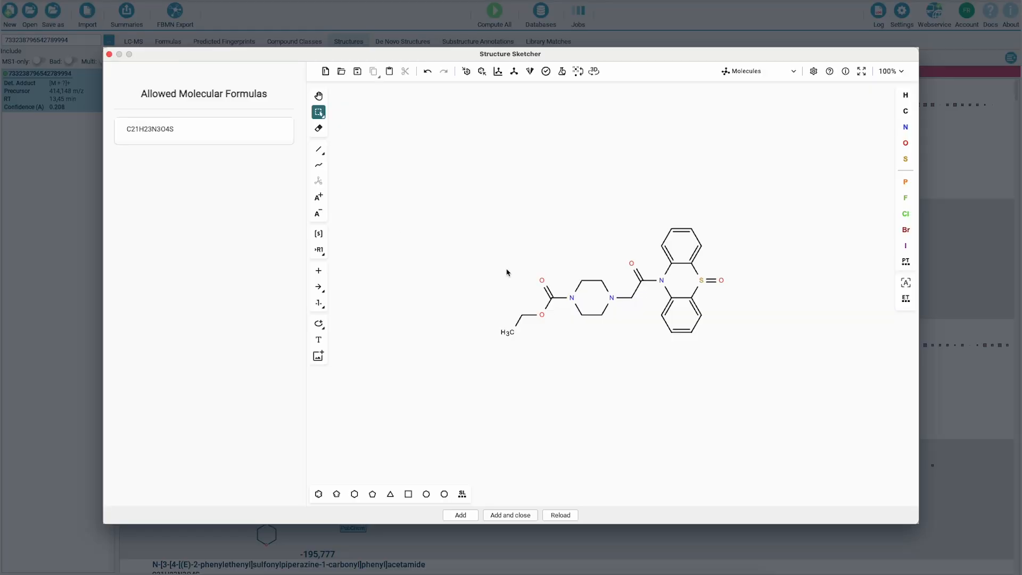
{"action": "key", "text": "super+a"}
{"action": "key", "text": "Delete"}
{"action": "key", "text": "super+v"}
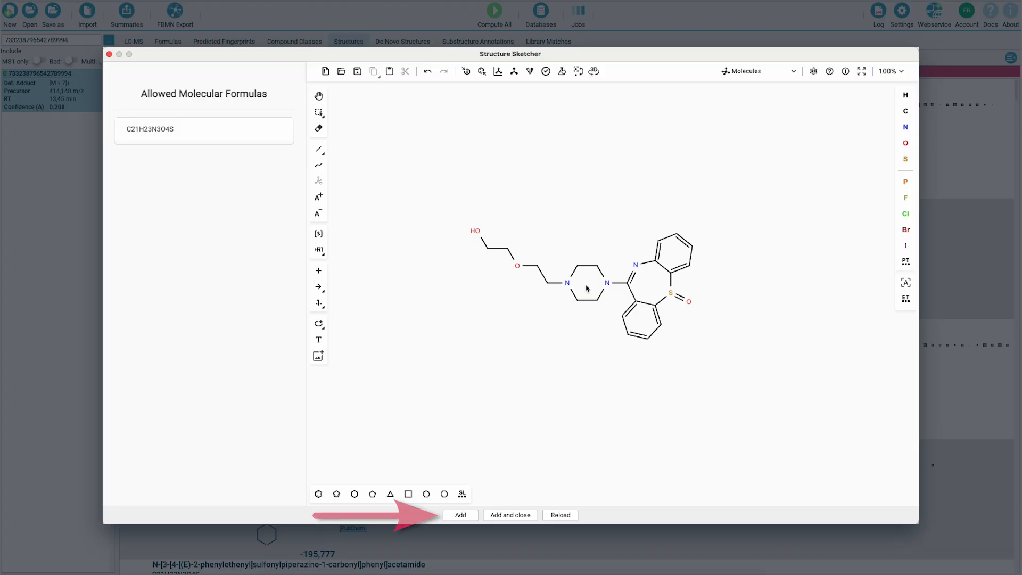
{"action": "left_click", "coordinate": [587, 288]}
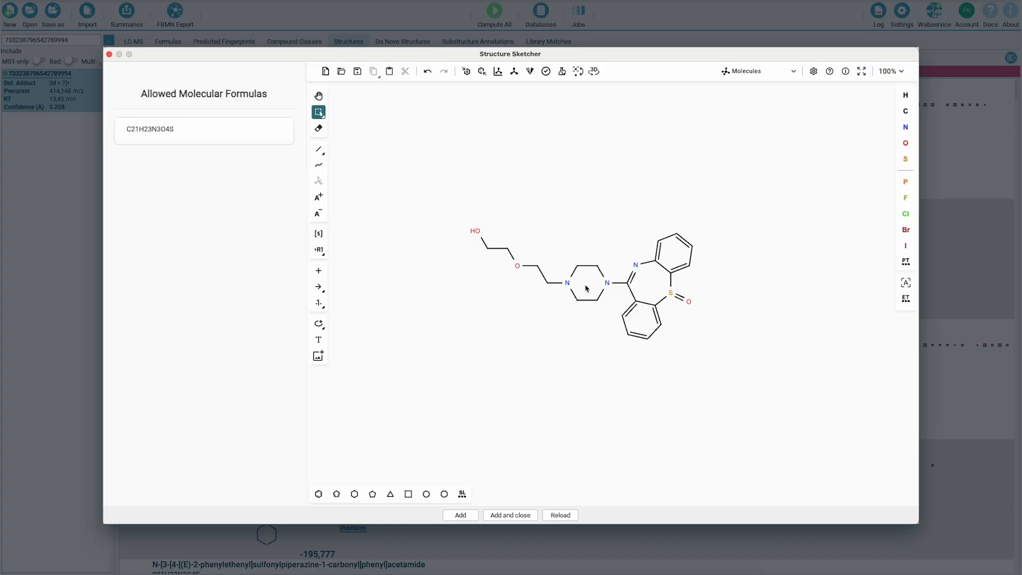
{"action": "left_click", "coordinate": [466, 517]}
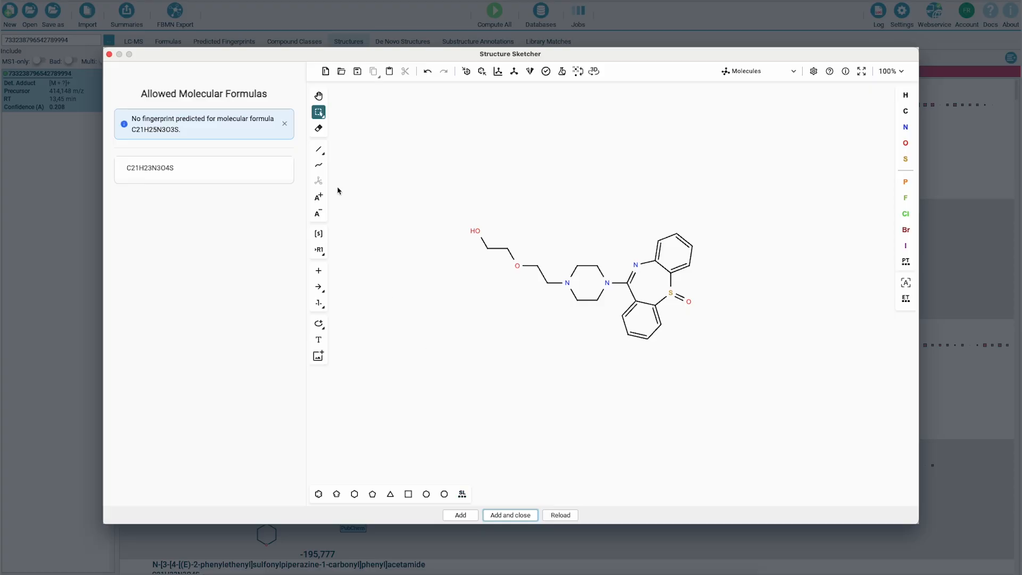
- Attach a double-bonded oxygen to the chain carbon beside the ether oxygen on the piperazine side and add the structure as a candidate
{"action": "left_click", "coordinate": [319, 149]}
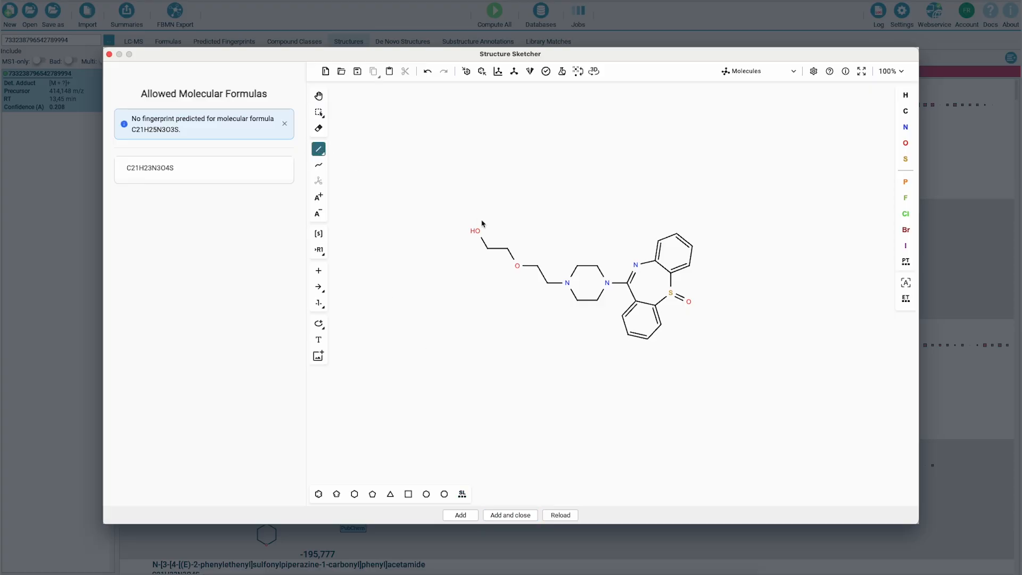
{"action": "left_click", "coordinate": [541, 262]}
{"action": "left_click", "coordinate": [905, 142]}
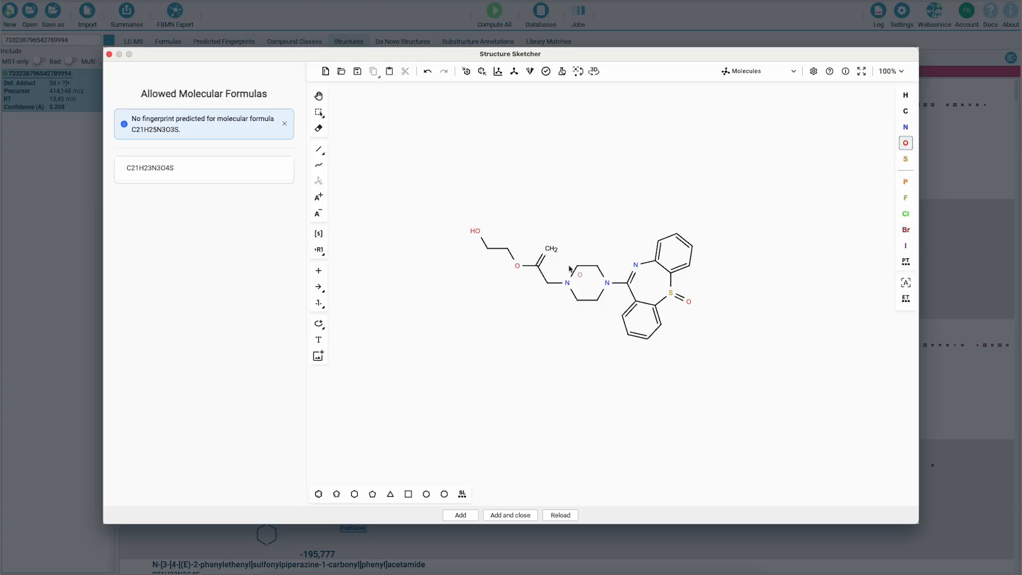
{"action": "left_click", "coordinate": [549, 248]}
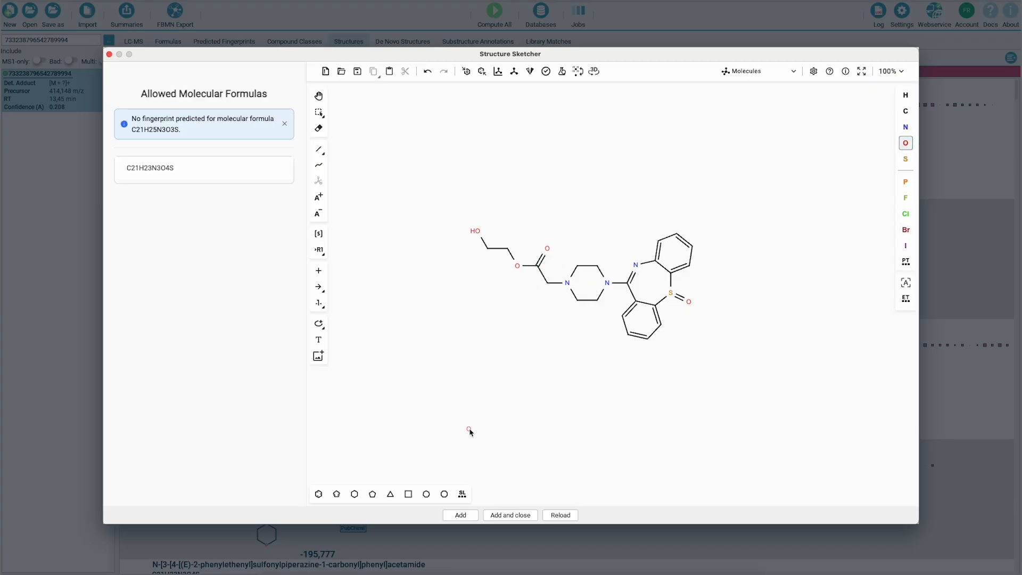
{"action": "left_click", "coordinate": [475, 517]}
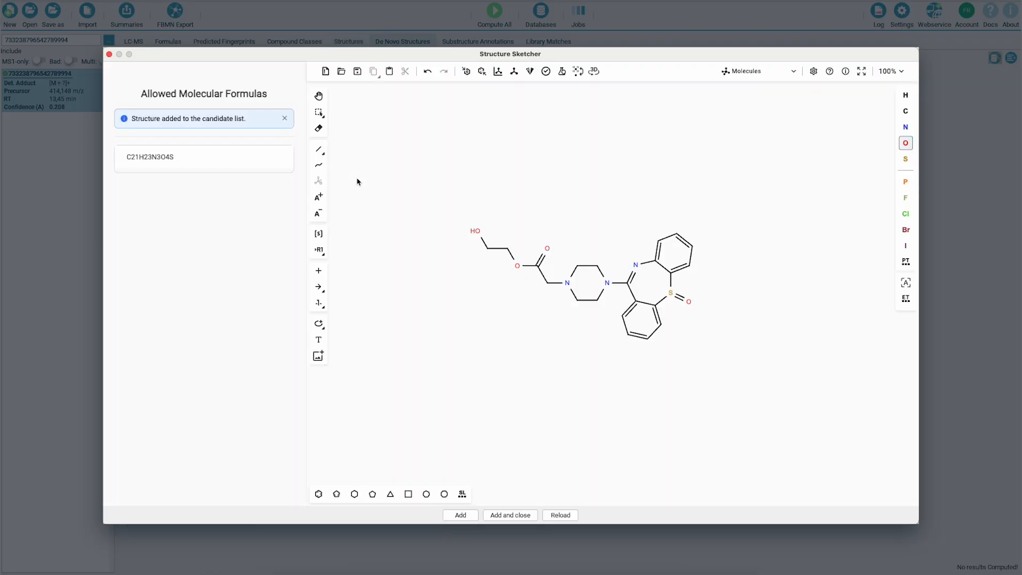
- Move the carbonyl oxygen to the chain carbon attached to the piperazine nitrogen, then add this structure as a candidate and close the sketcher
{"action": "left_click", "coordinate": [318, 129]}
{"action": "left_click", "coordinate": [547, 249]}
{"action": "left_click", "coordinate": [318, 149]}
{"action": "left_click", "coordinate": [547, 284]}
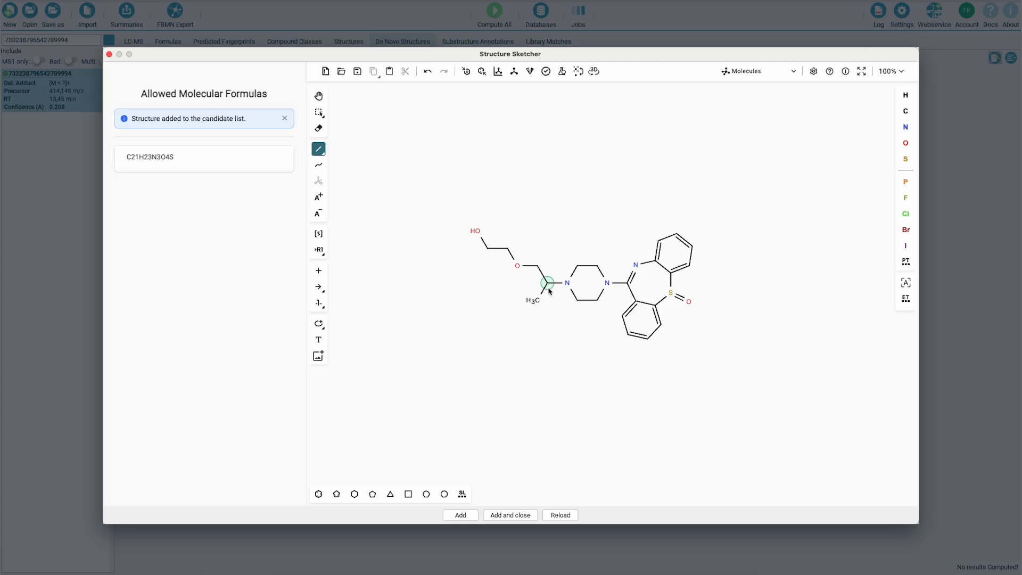
{"action": "left_click", "coordinate": [545, 289]}
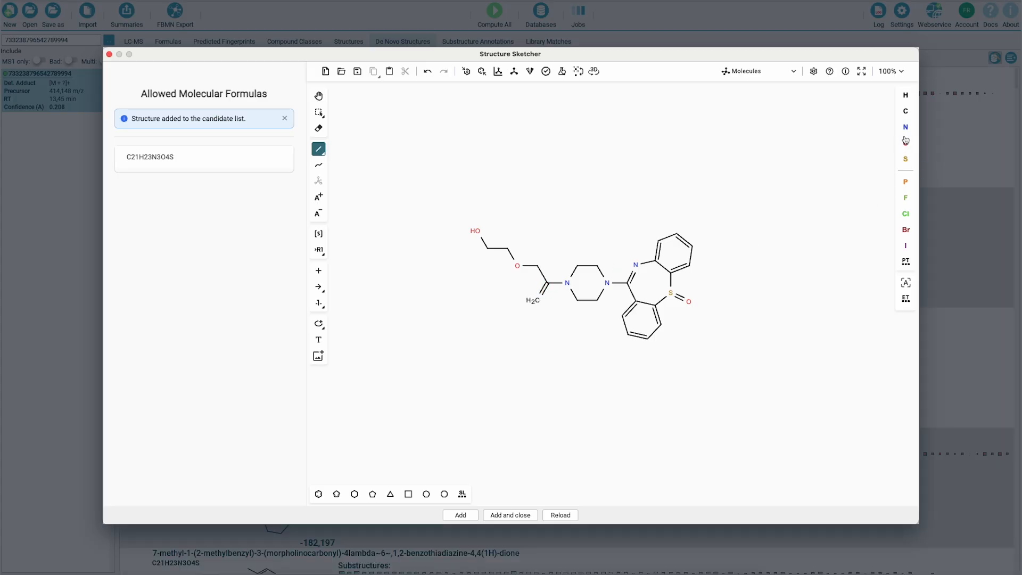
{"action": "left_click", "coordinate": [905, 142]}
{"action": "left_click", "coordinate": [537, 302]}
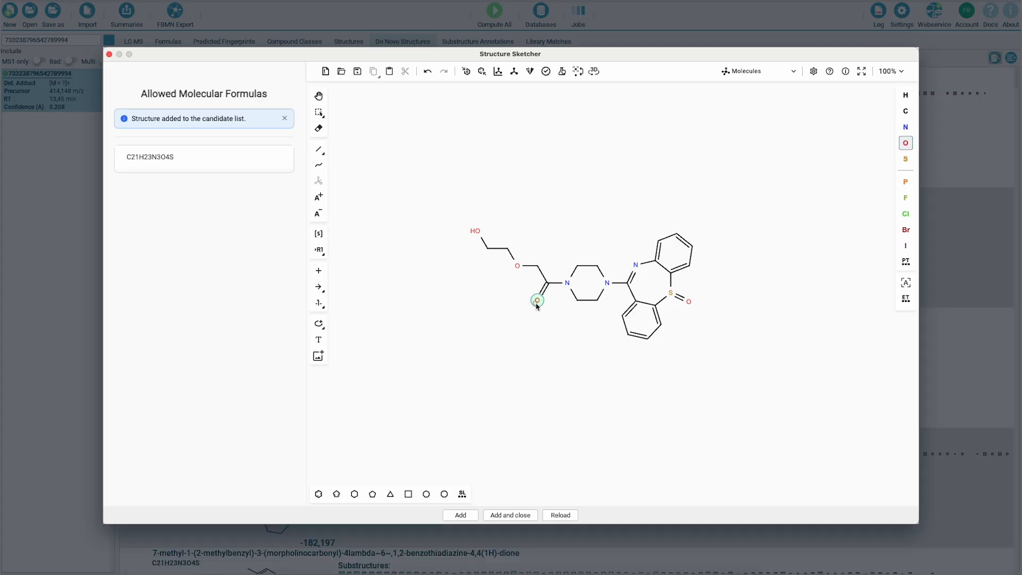
{"action": "left_click", "coordinate": [503, 515]}
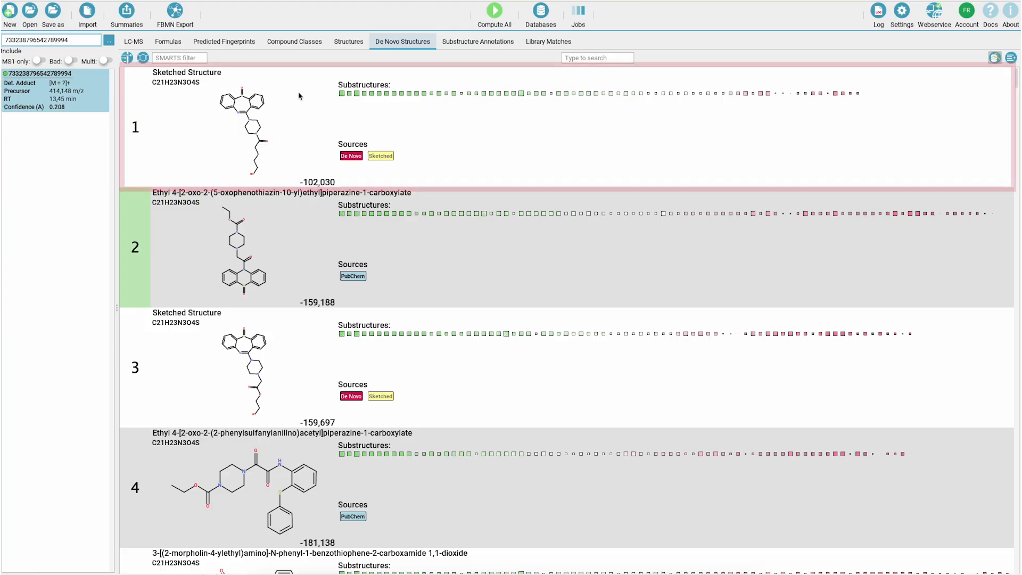
- Hide the database candidates in the de novo structure list and show them again
{"action": "mouse_move", "coordinate": [261, 140]}
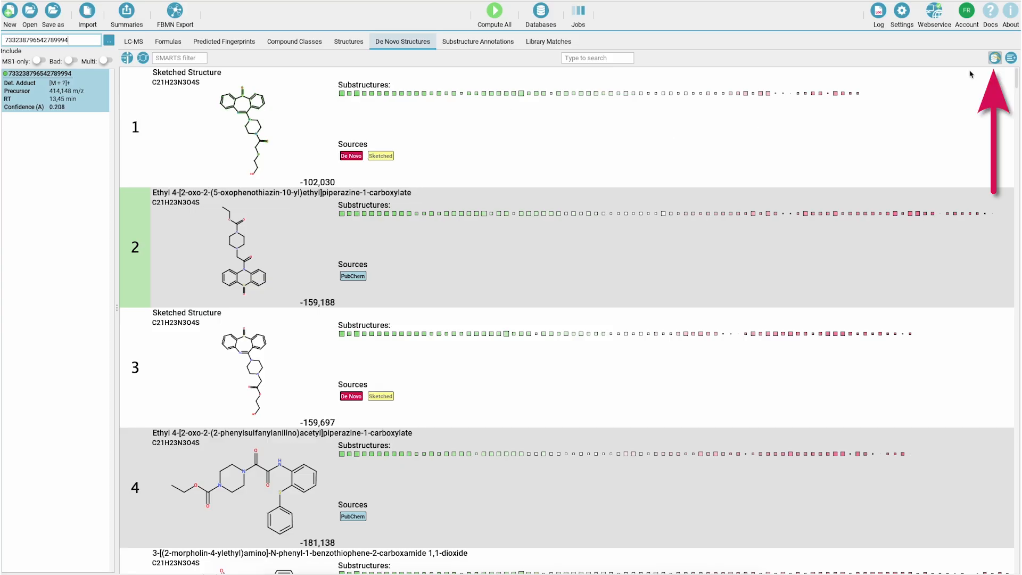
{"action": "left_click", "coordinate": [995, 58]}
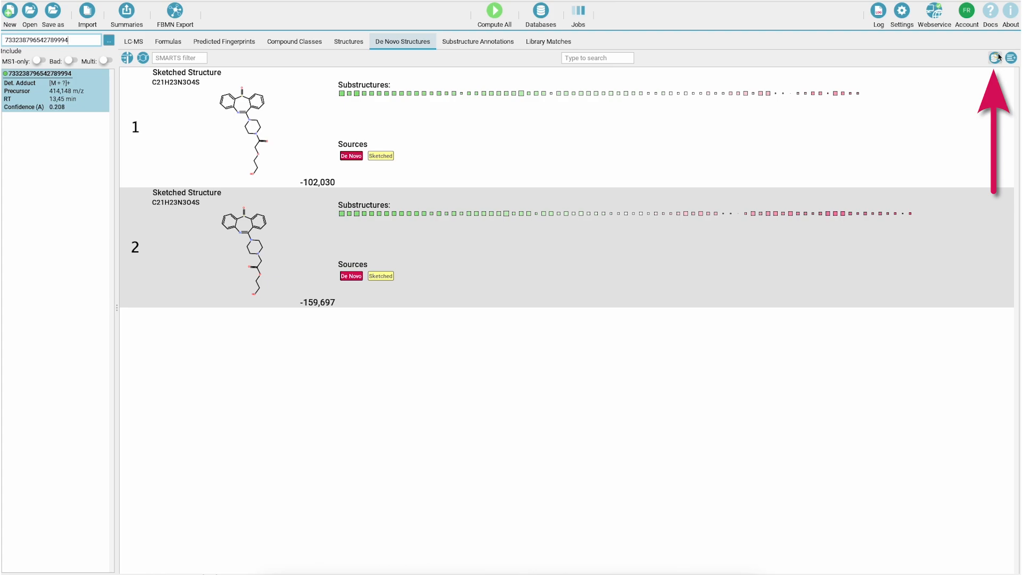
{"action": "left_click", "coordinate": [997, 57]}
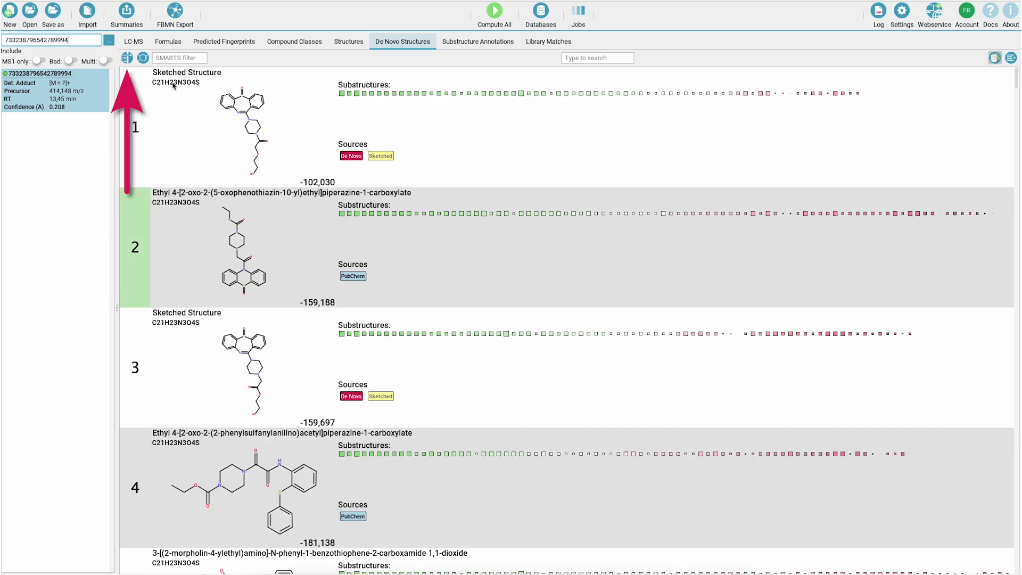
- Filter the candidates by the Sketched source and clear that filter again
{"action": "left_click", "coordinate": [126, 58]}
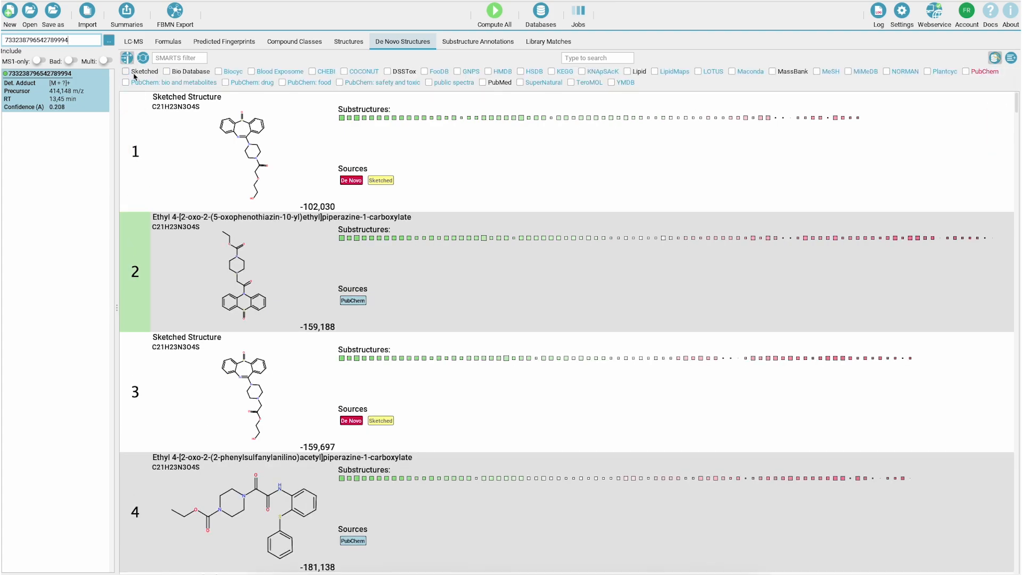
{"action": "left_click", "coordinate": [127, 72]}
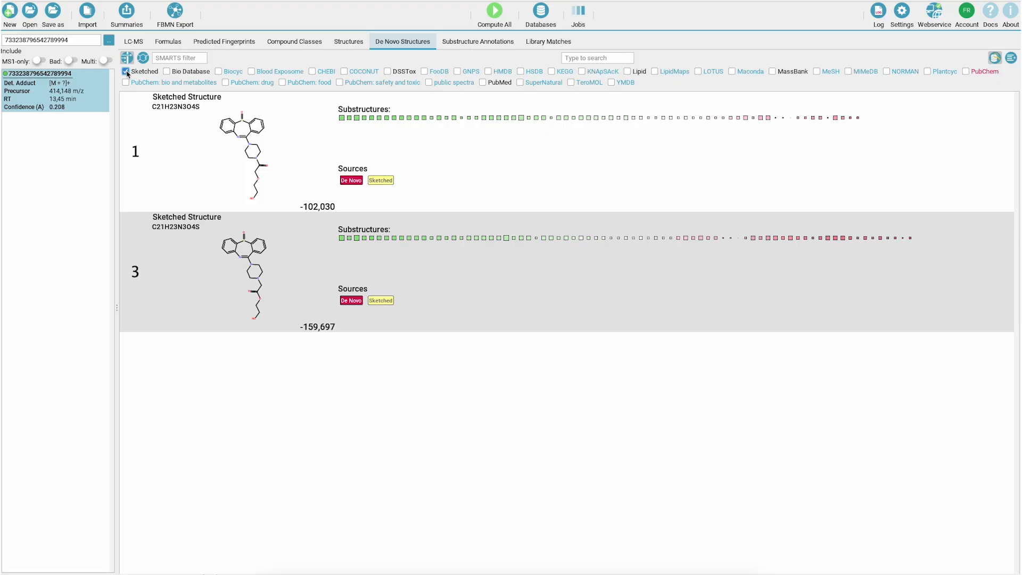
{"action": "left_click", "coordinate": [126, 72]}
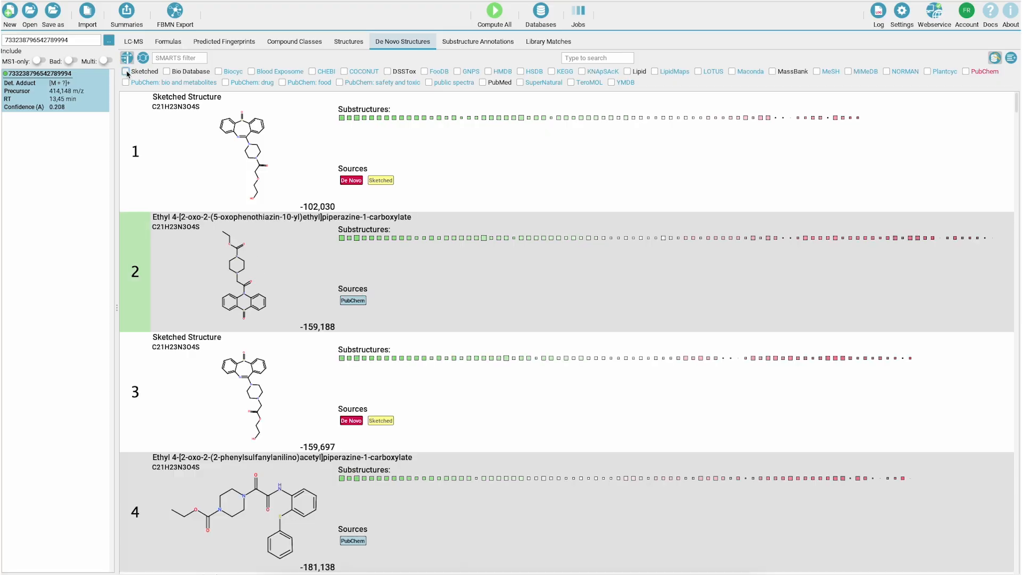
- Examine the top sketched structure's substructure annotations at the reference peak near m/z 158 and the measured peaks near m/z 146 and 89
{"action": "left_click", "coordinate": [471, 42]}
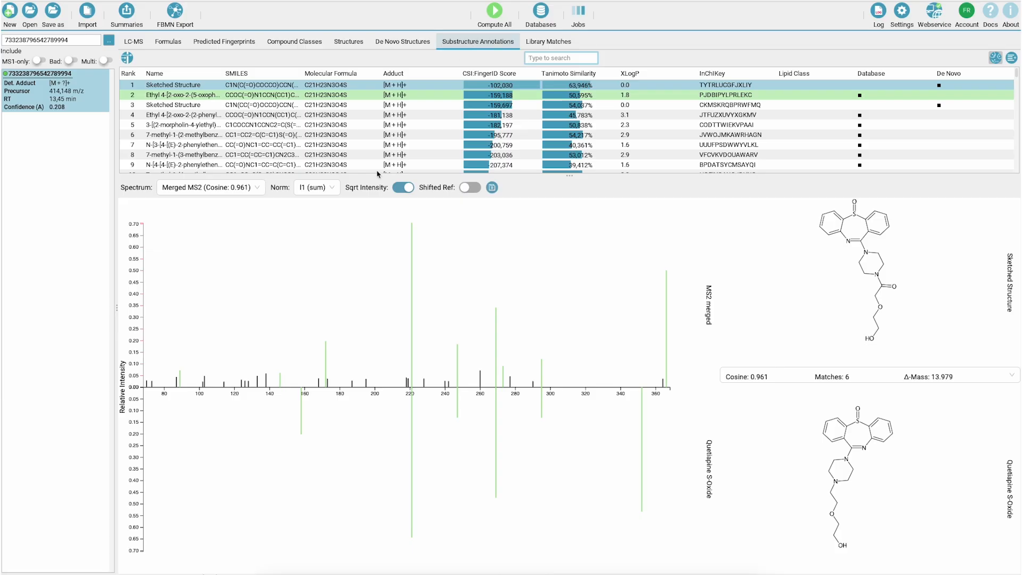
{"action": "left_click", "coordinate": [300, 417]}
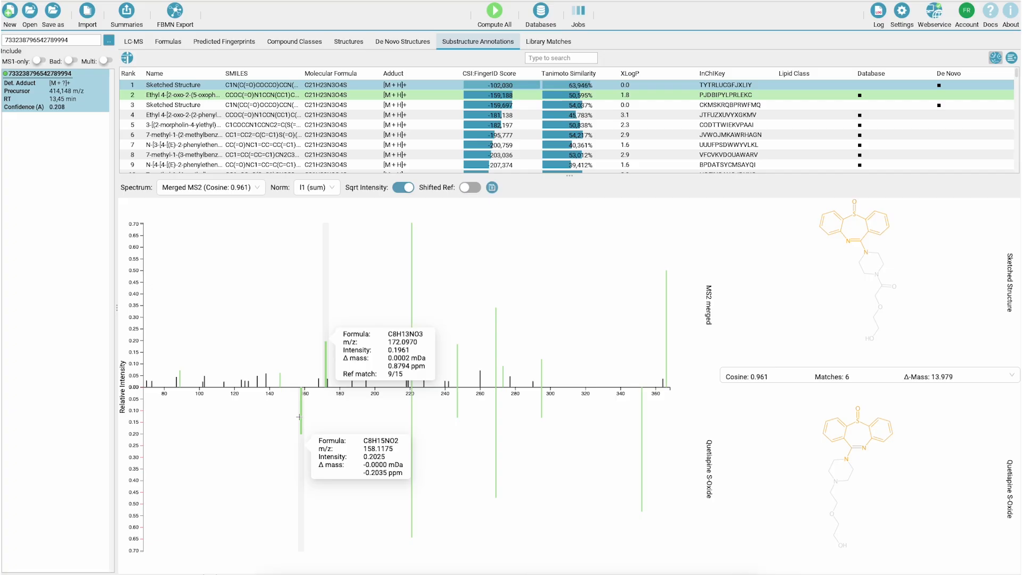
{"action": "left_click", "coordinate": [278, 380]}
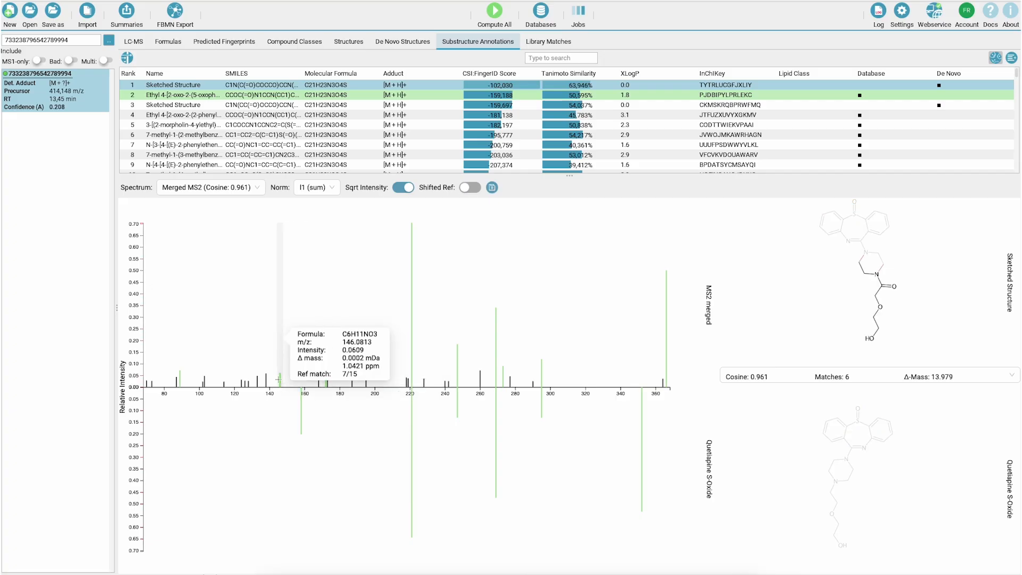
{"action": "left_click", "coordinate": [181, 376]}
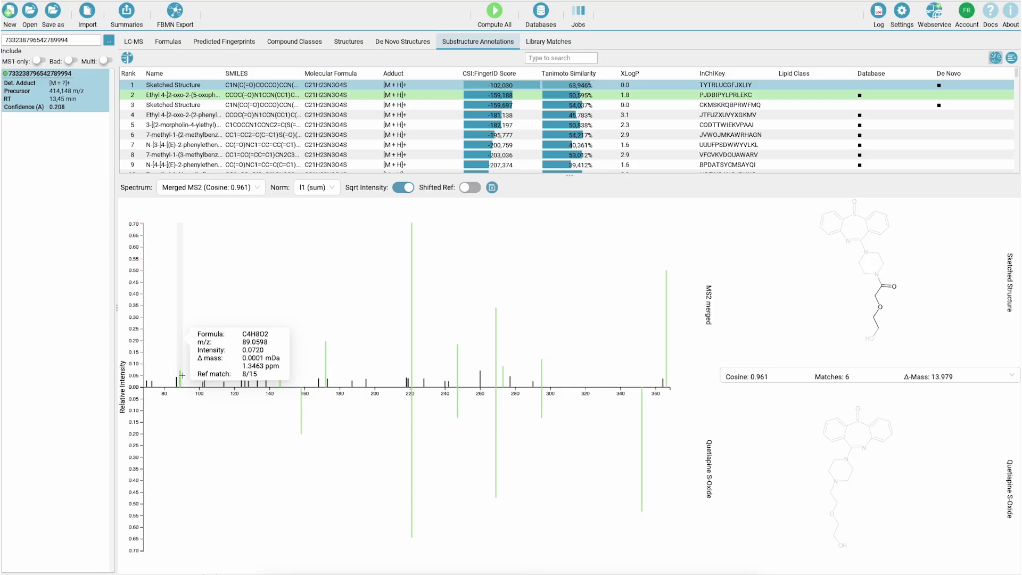